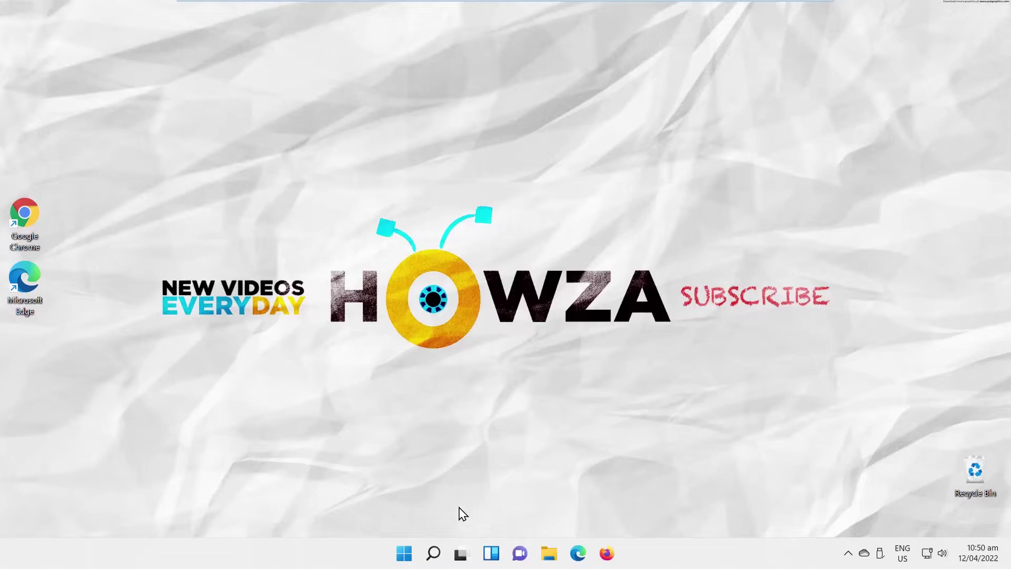
Step: From Windows Search, open Control Panel's Date and Time Additional Clocks and enable the first clock
click(432, 553)
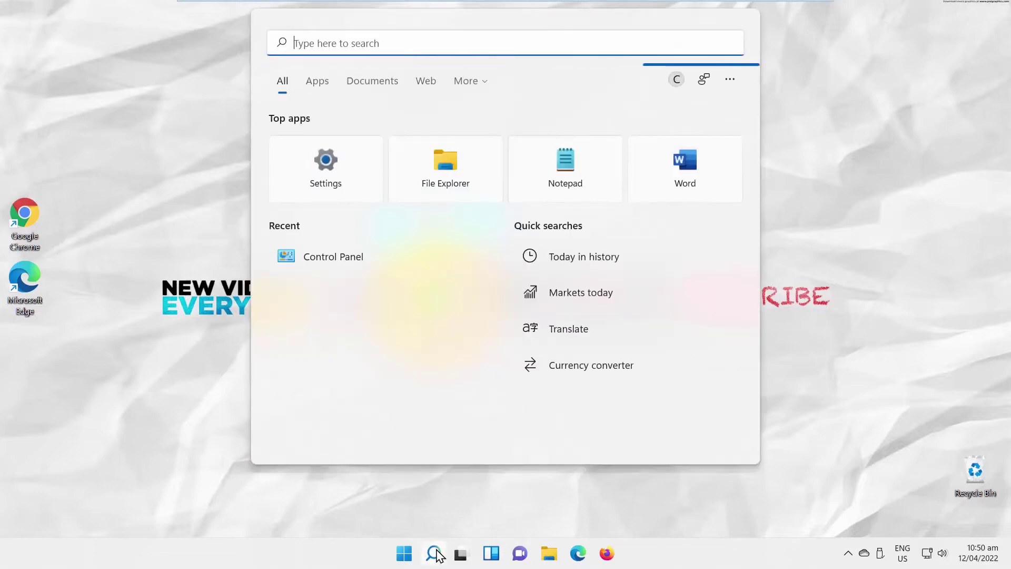
text(control)
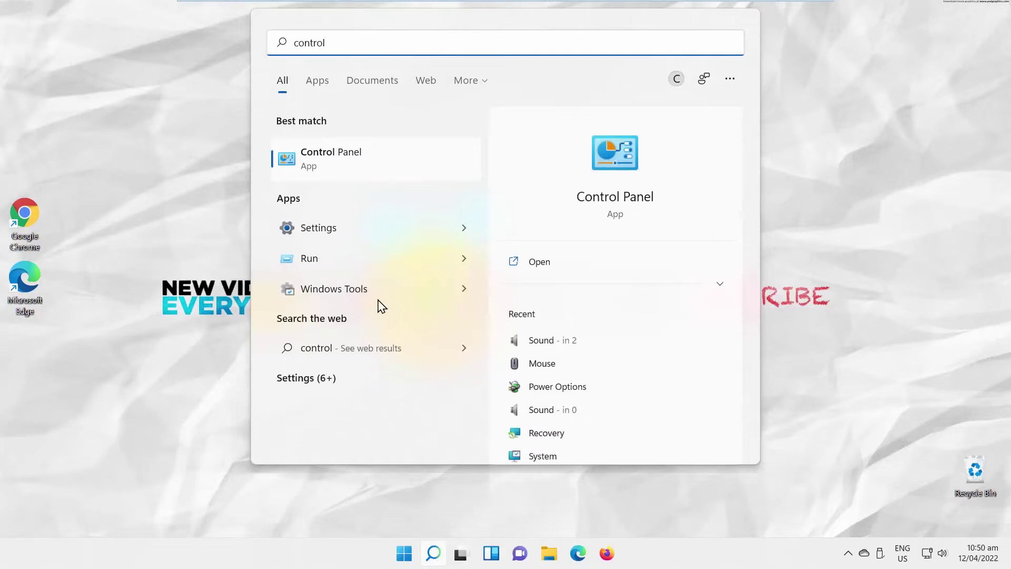
click(360, 162)
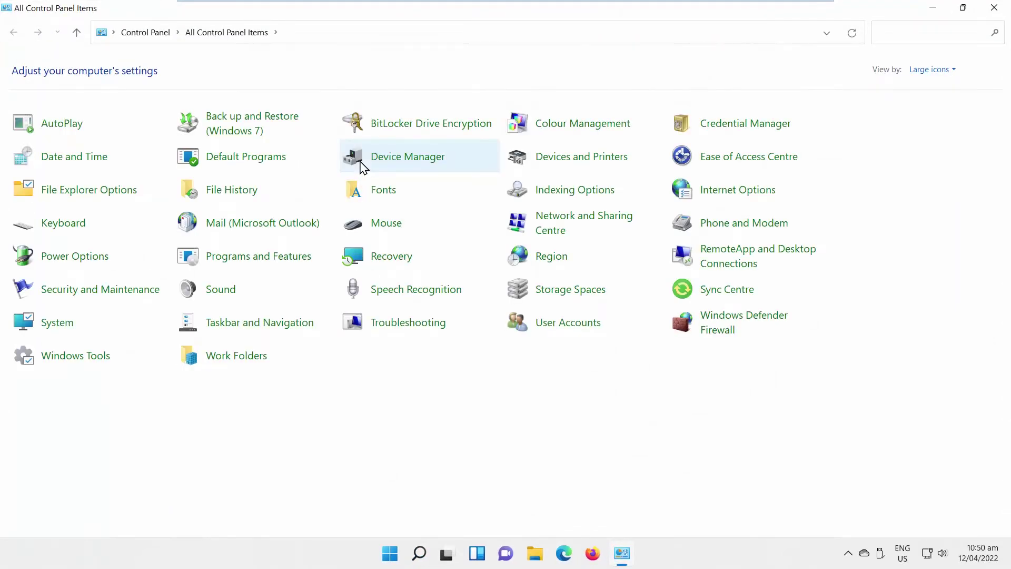
click(77, 170)
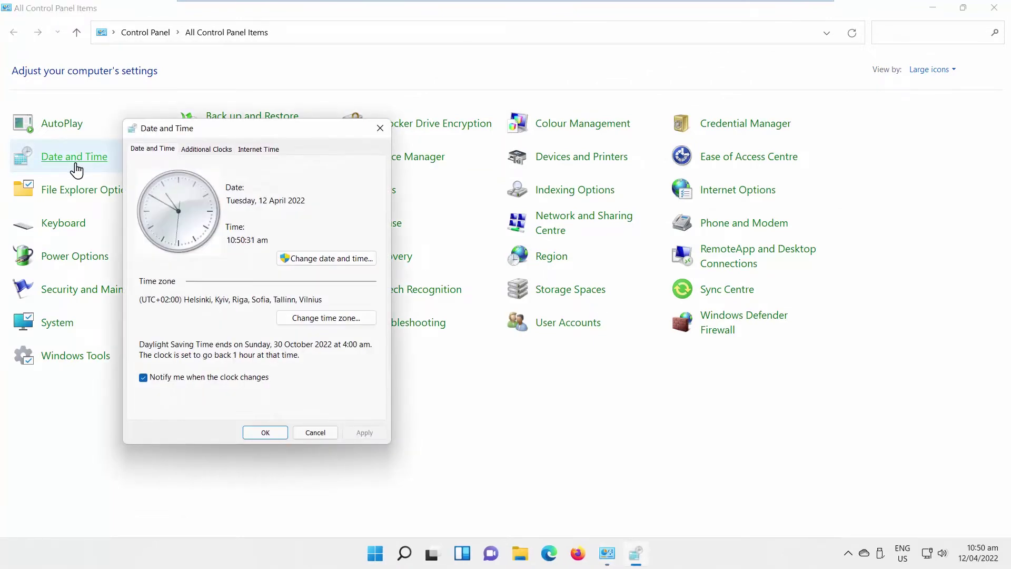
click(208, 151)
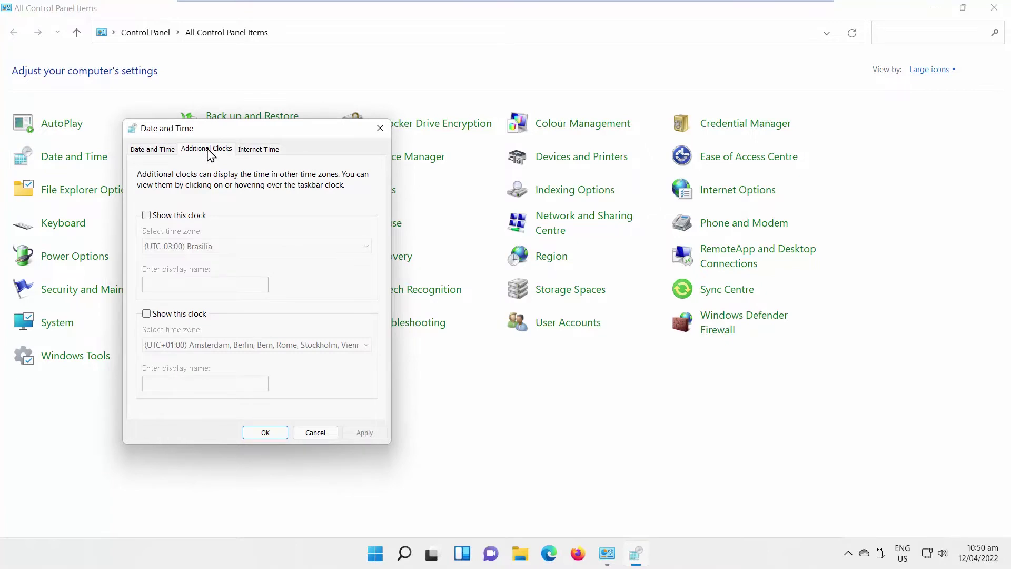
click(170, 216)
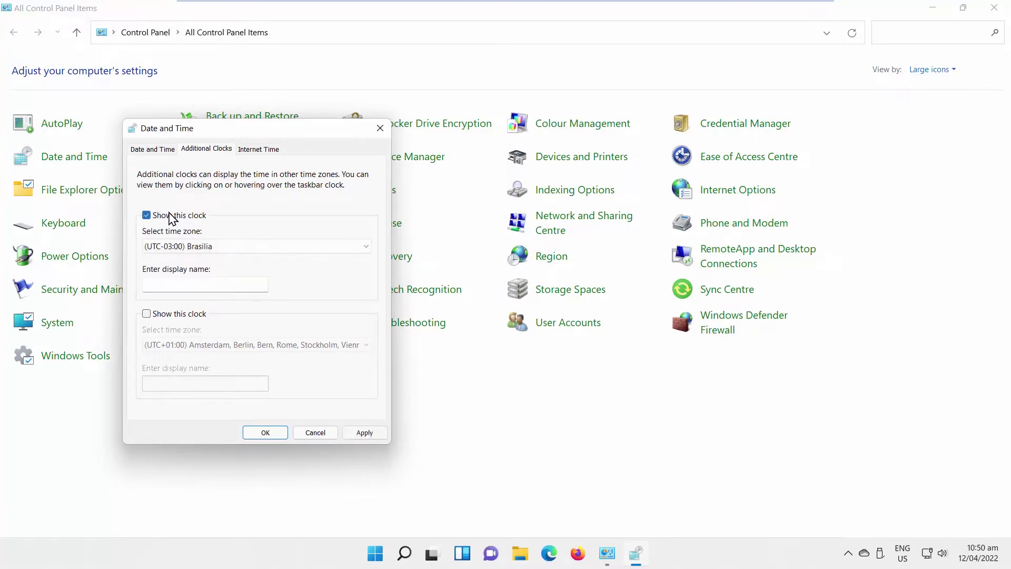
Step: Set the first clock to (UTC-06:00) Guadalajara, Mexico City, Monterrey named 'Mexico', and enable the second clock
click(357, 250)
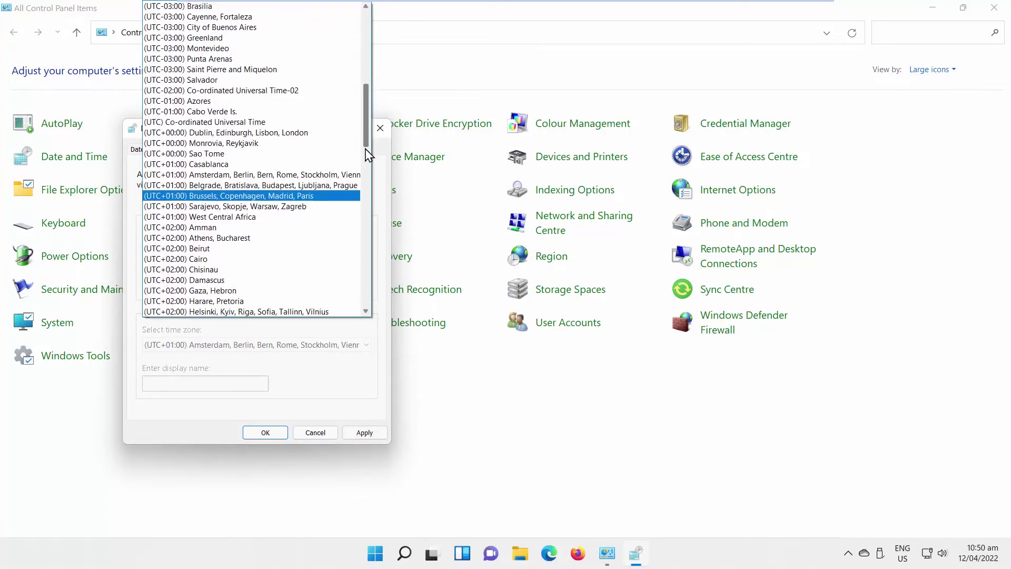
drag(365, 150, 367, 65)
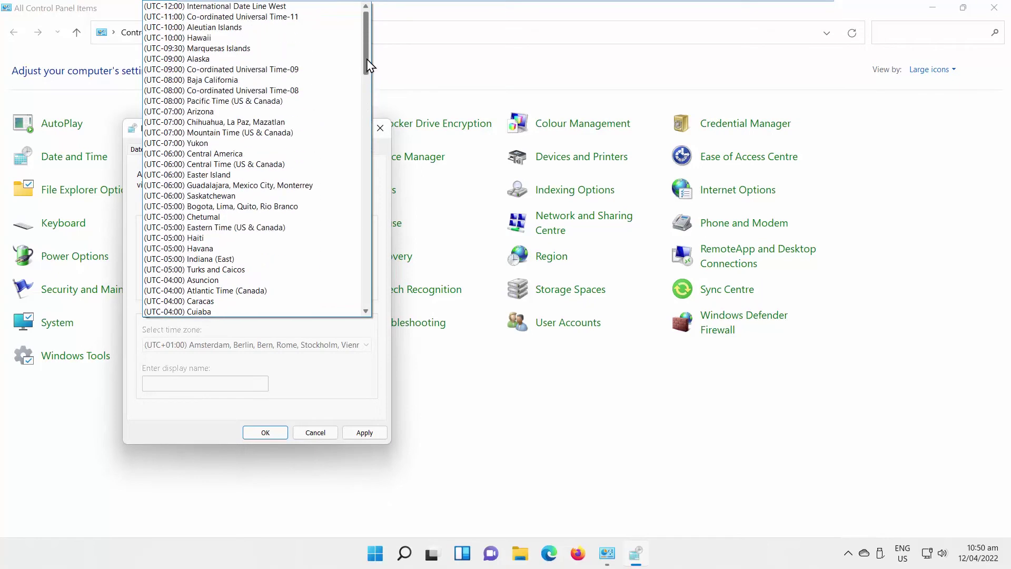
click(266, 185)
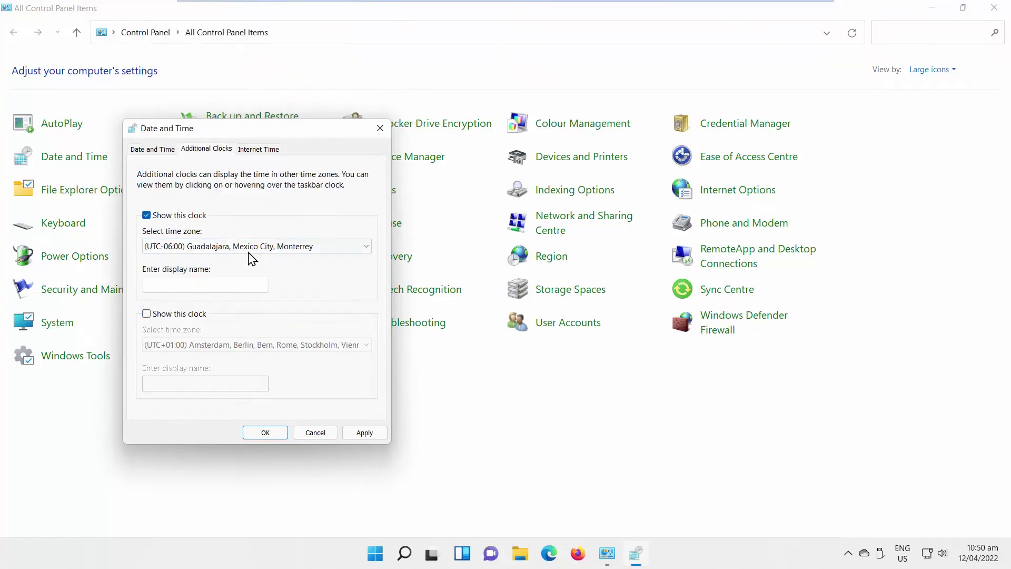
click(242, 283)
text(Mex)
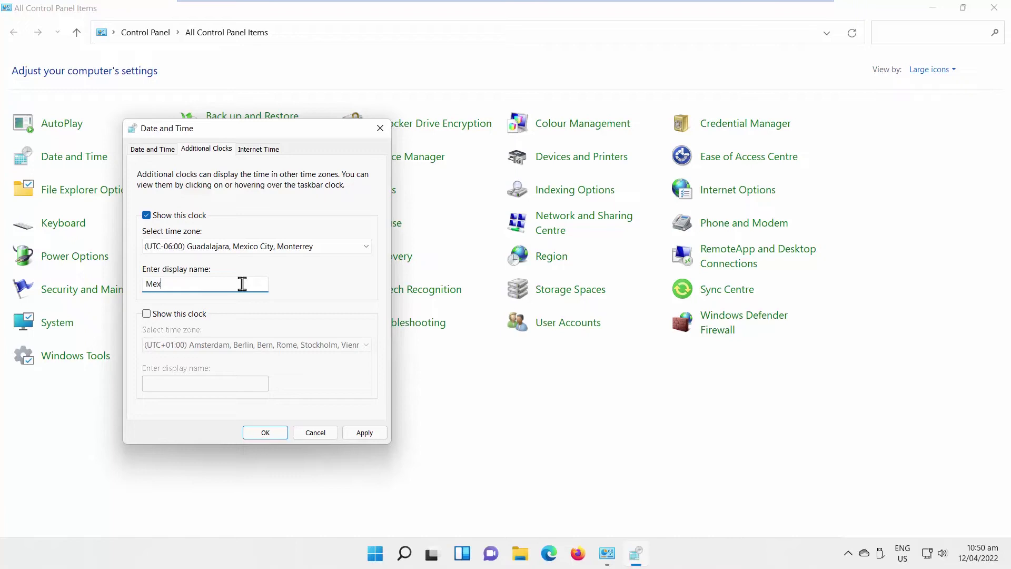
text(ico)
click(190, 317)
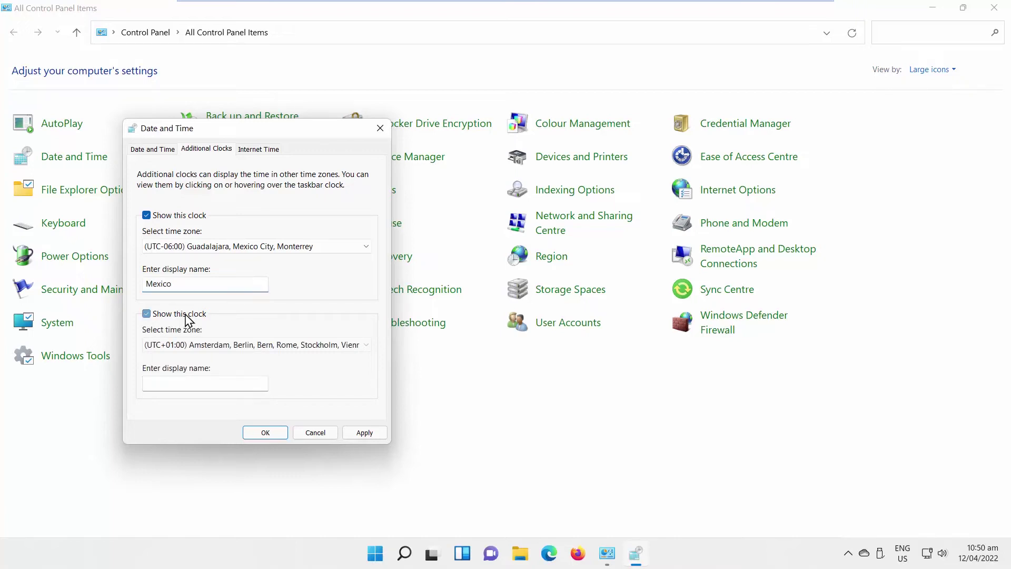
Step: Set the second clock to (UTC+02:00) Helsinki…Vilnius named 'Vilnius', then apply and confirm
click(298, 345)
click(315, 166)
click(252, 383)
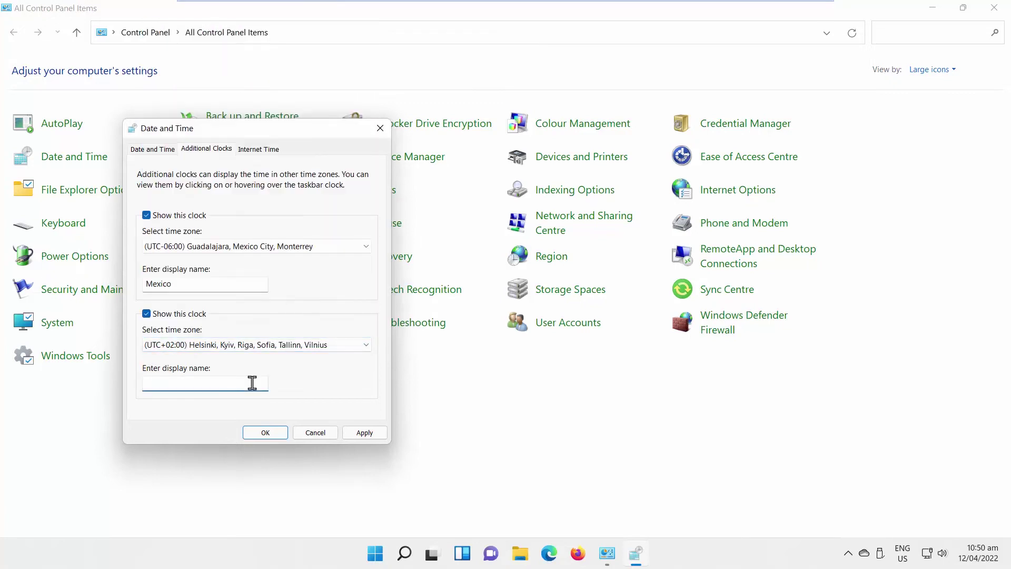
text(Vilnius)
click(364, 435)
click(276, 437)
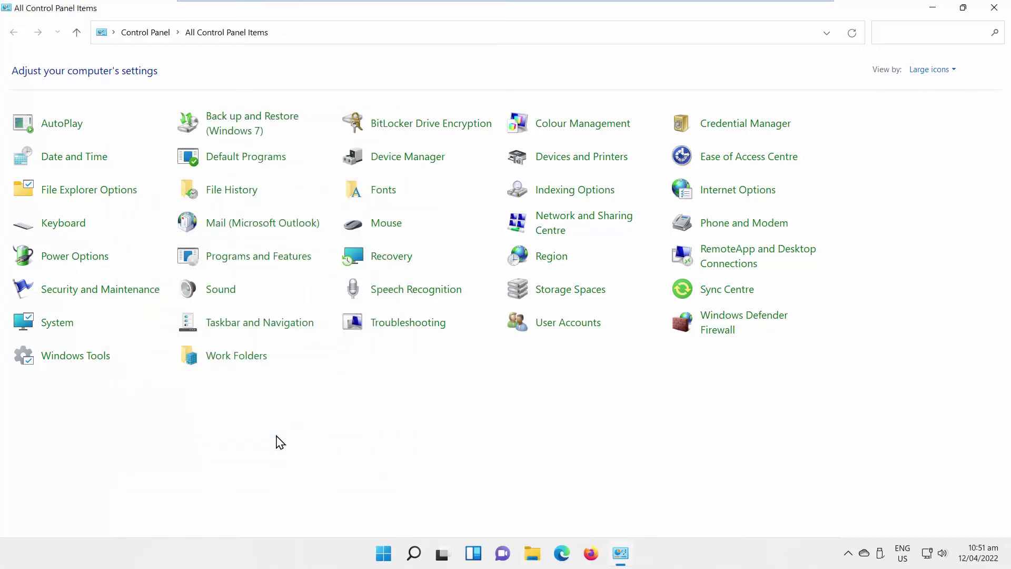
Step: Close Control Panel and open the taskbar calendar showing the Mexico and Vilnius clocks
click(993, 10)
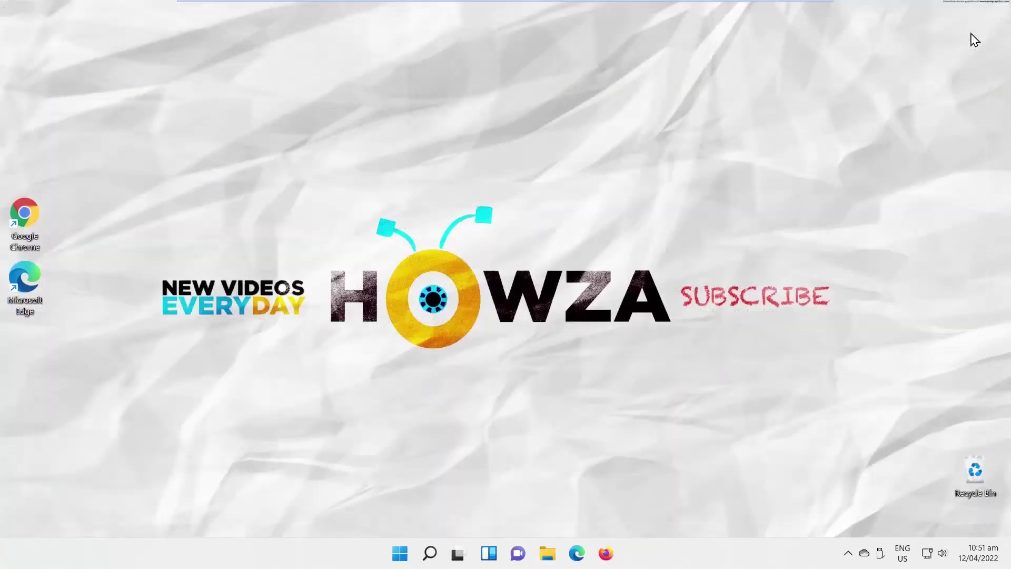
click(977, 553)
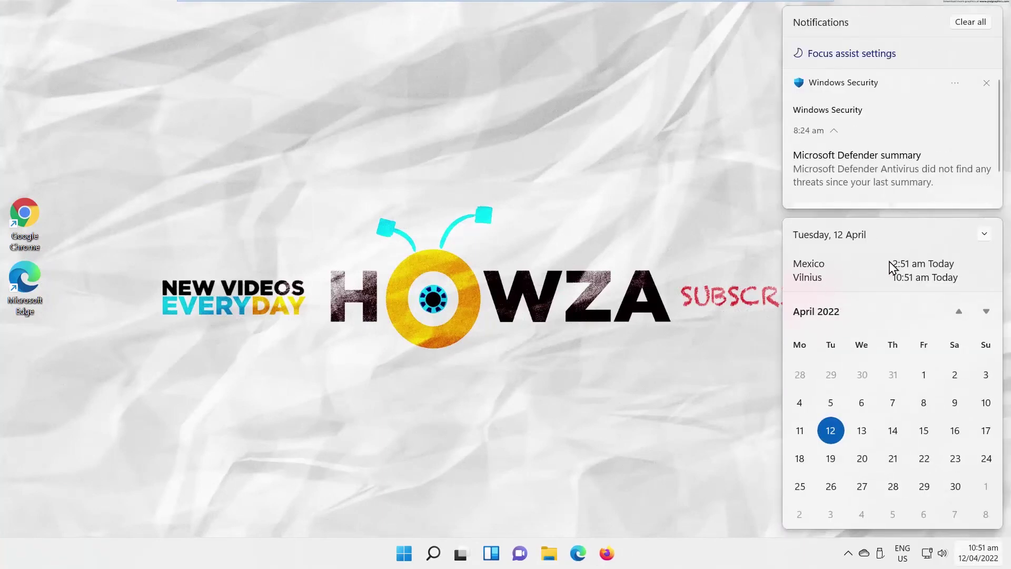